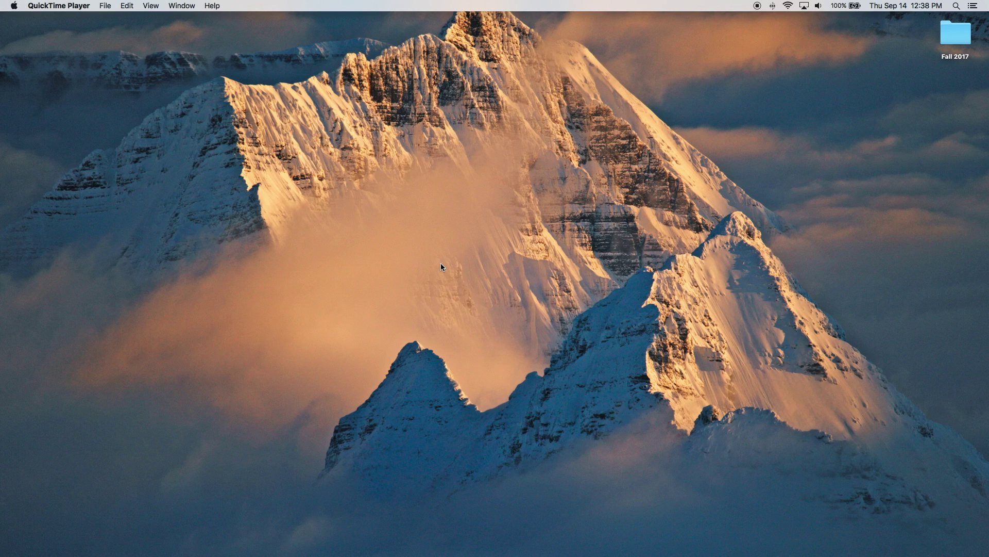
From a new Finder window, search for 'screen savers' and open the first Screen Savers folder result
mouse_move(303, 533)
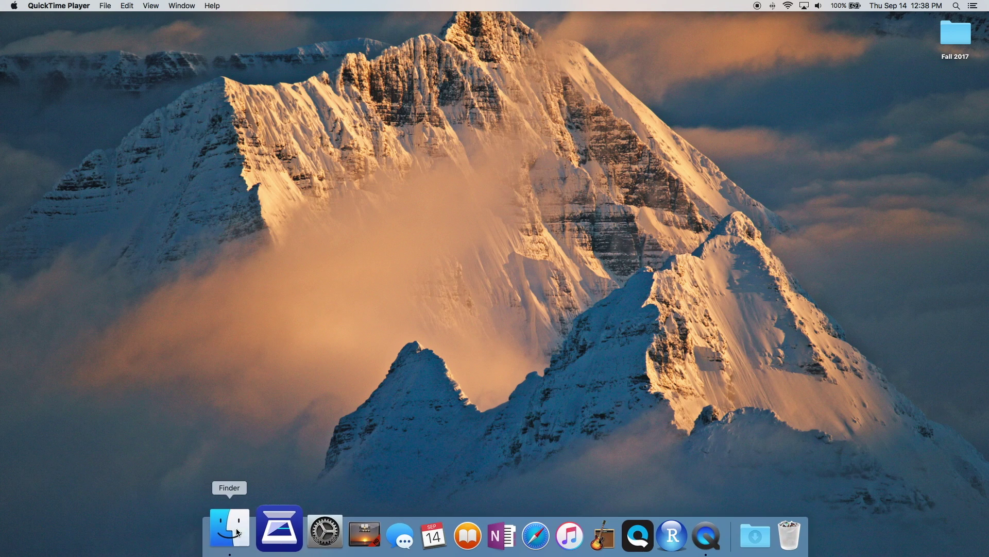
click(234, 532)
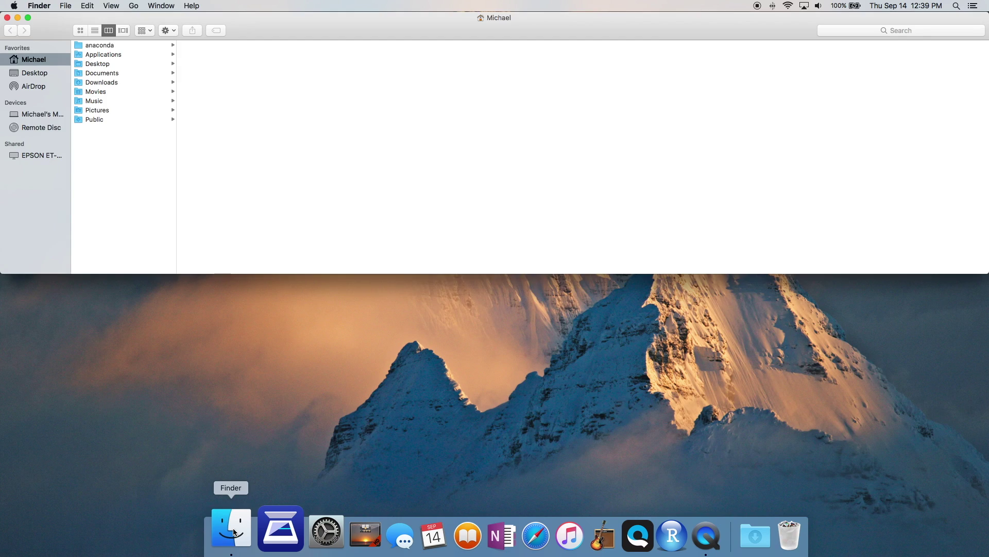
click(900, 32)
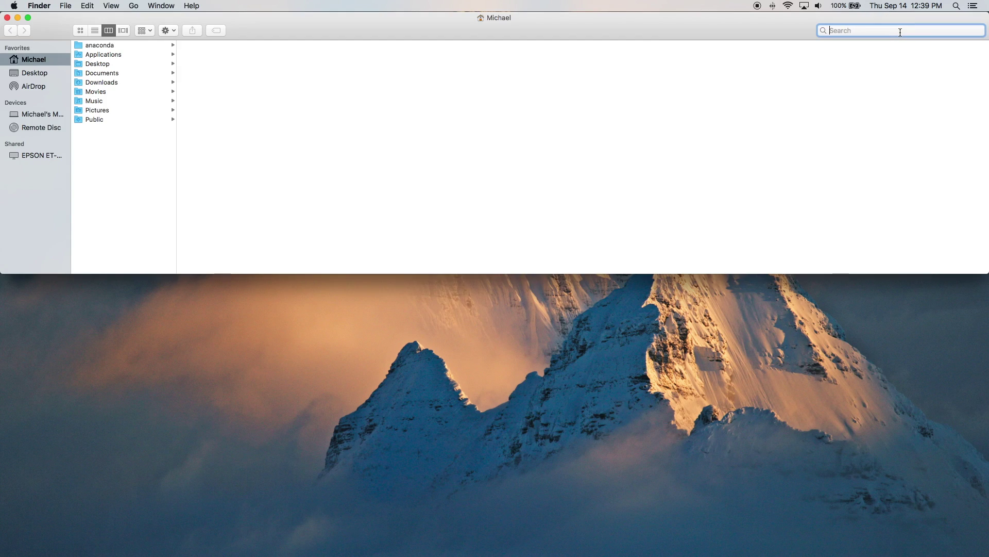
text(screen savers)
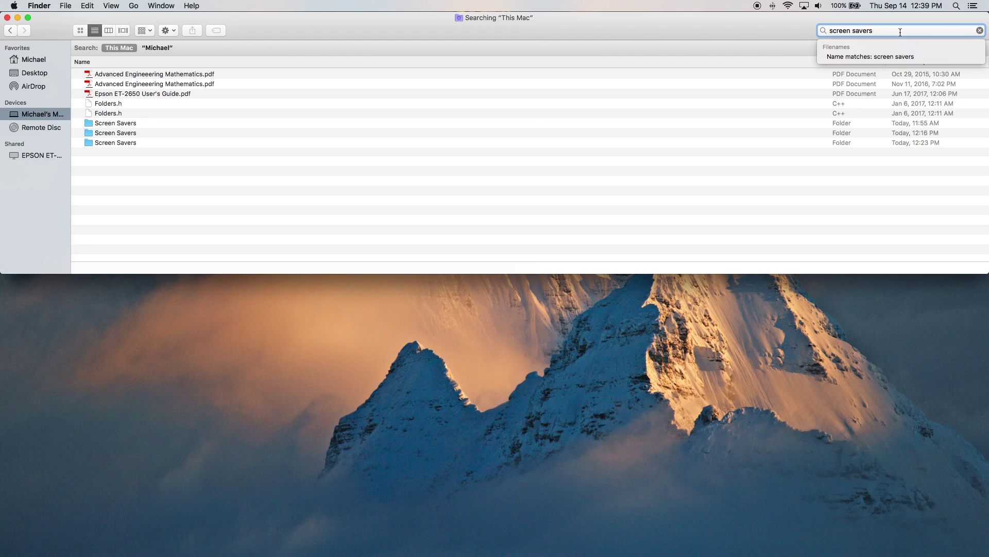
key(Return)
click(175, 122)
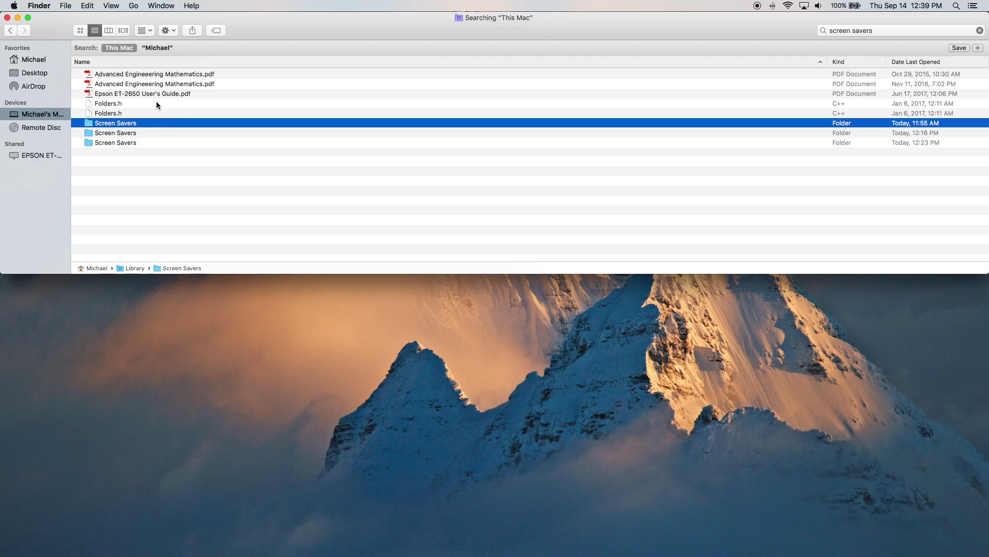
double_click(154, 125)
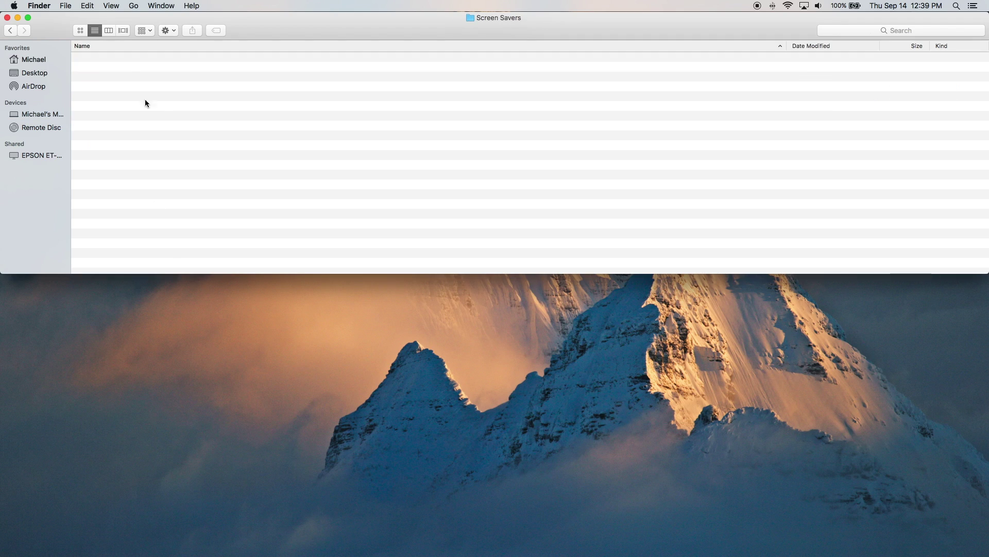
Switch to column view, open a second home-folder window, and select Library › Screen Savers
click(109, 30)
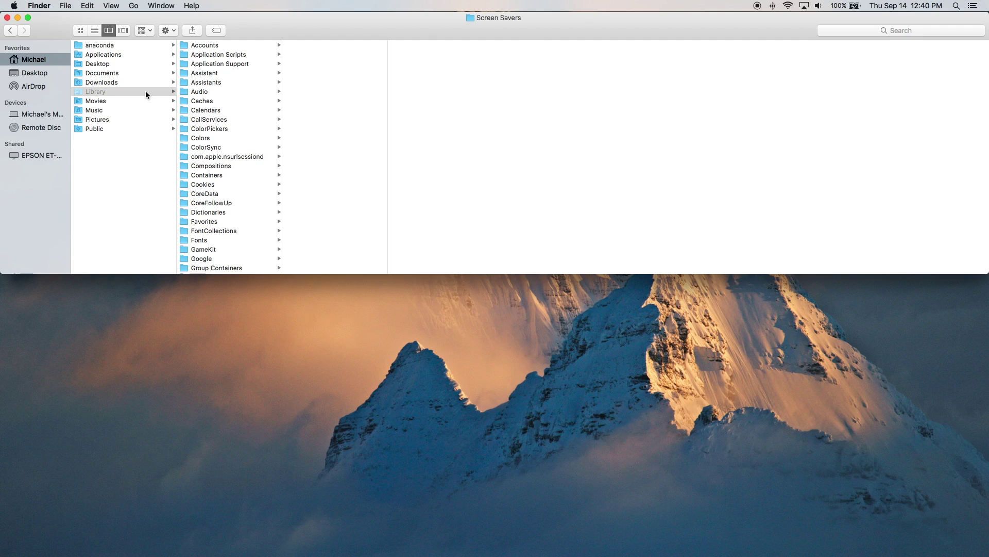
key(super+n)
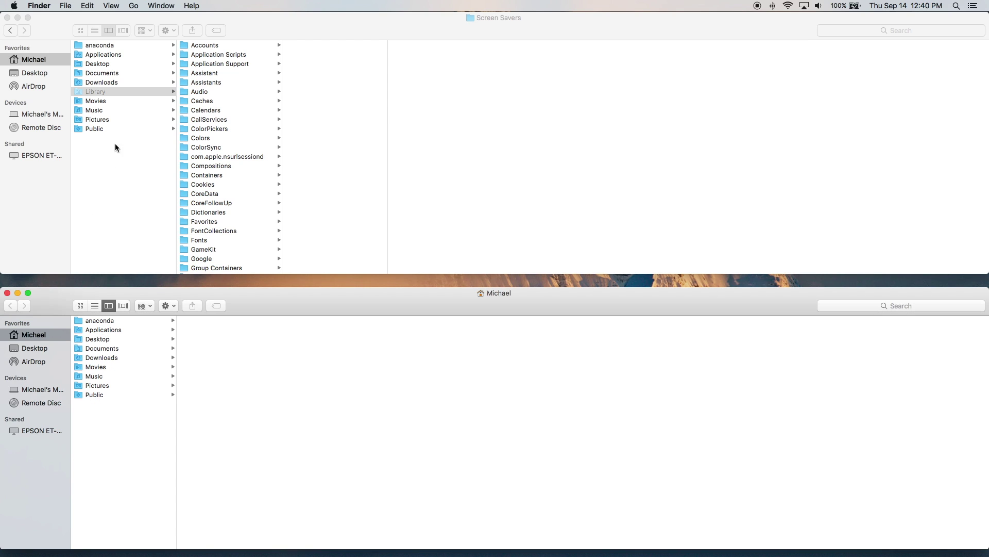
scroll(198, 99, down, 10)
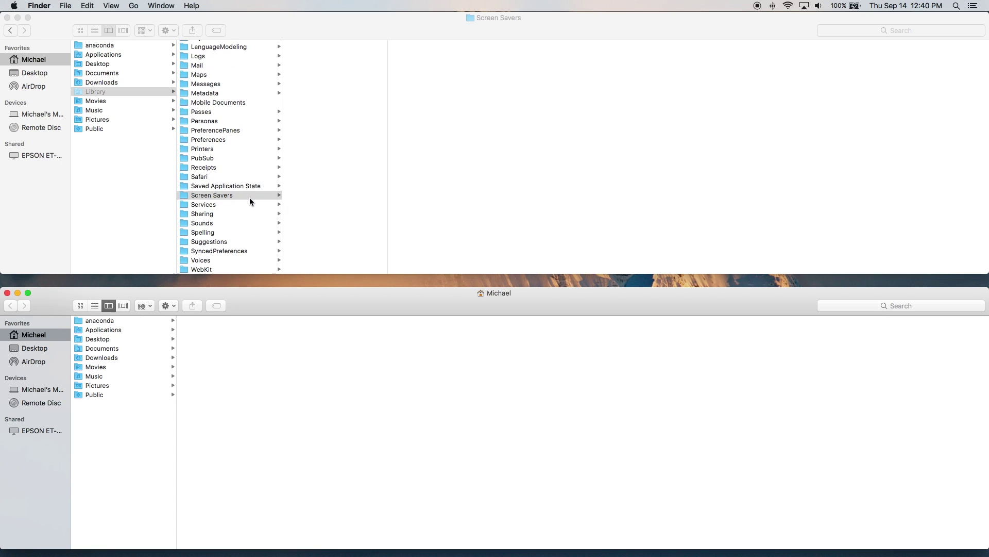
click(249, 196)
key(Right)
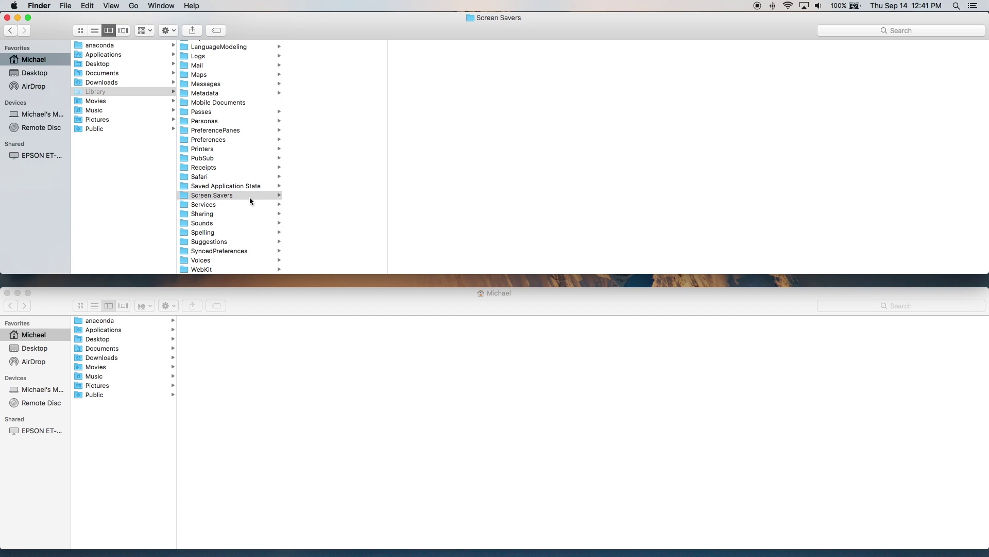
Close the lower home-folder window and scroll the Library column back to the top
click(7, 293)
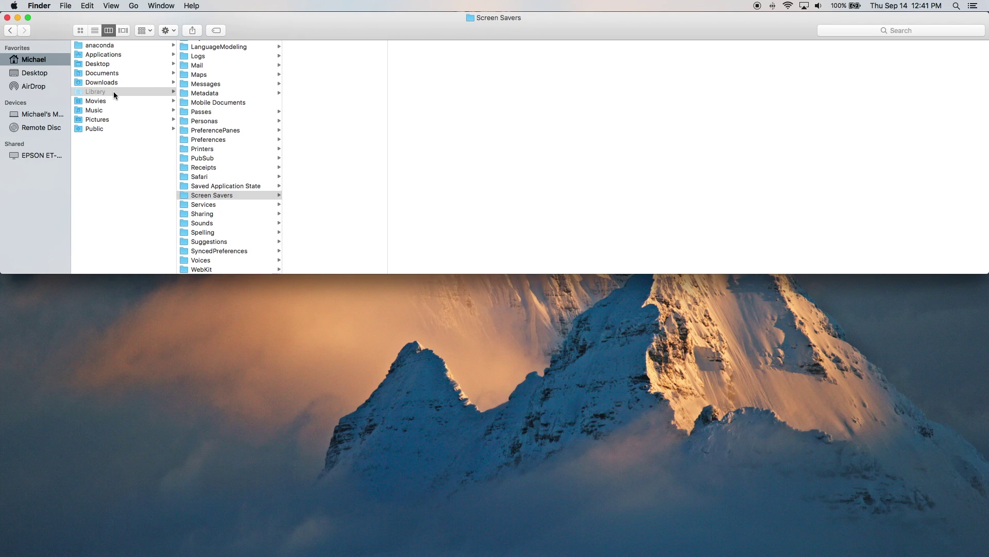
scroll(216, 184, up, 10)
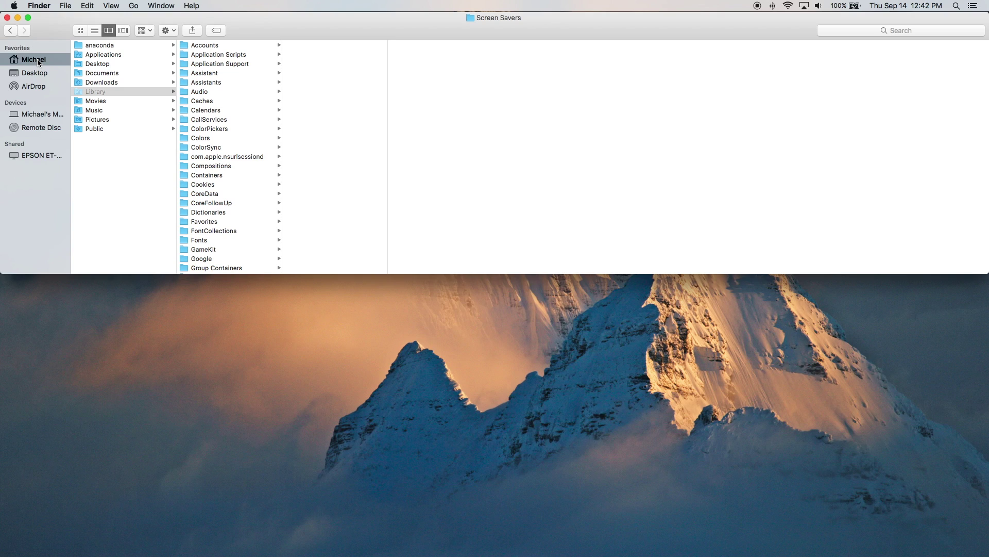
click(14, 5)
Show the Screen Saver tab of Desktop & Screen Saver preferences, then return to Finder
click(21, 35)
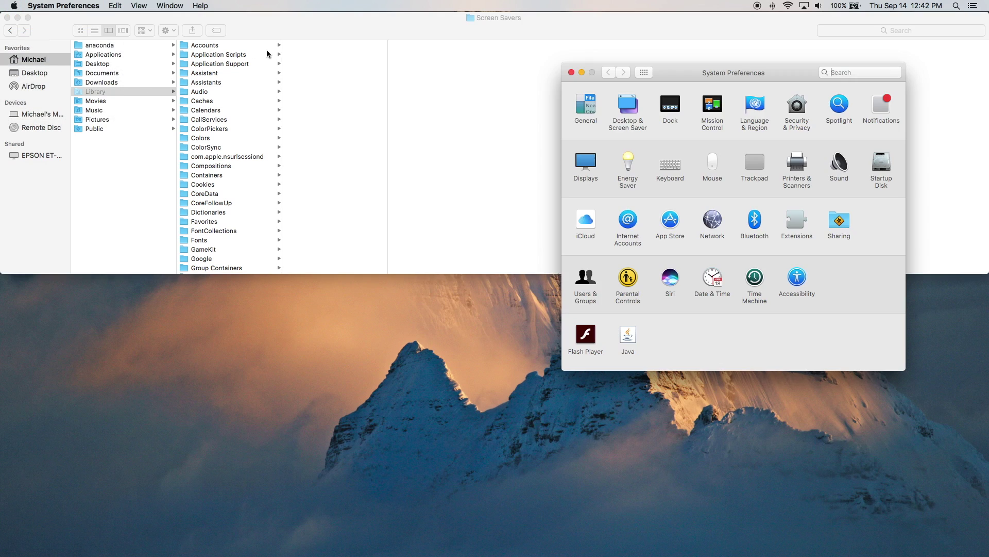
click(623, 117)
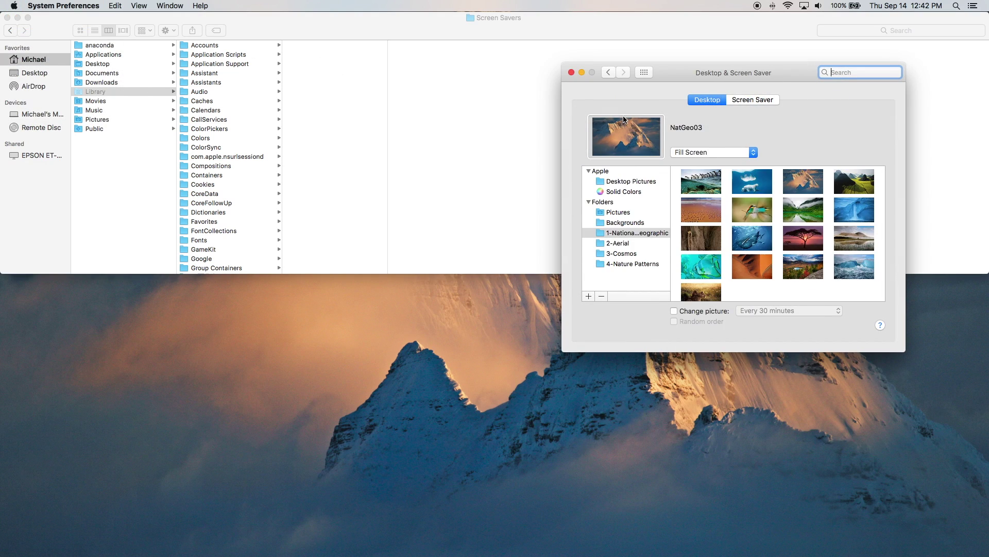
click(741, 103)
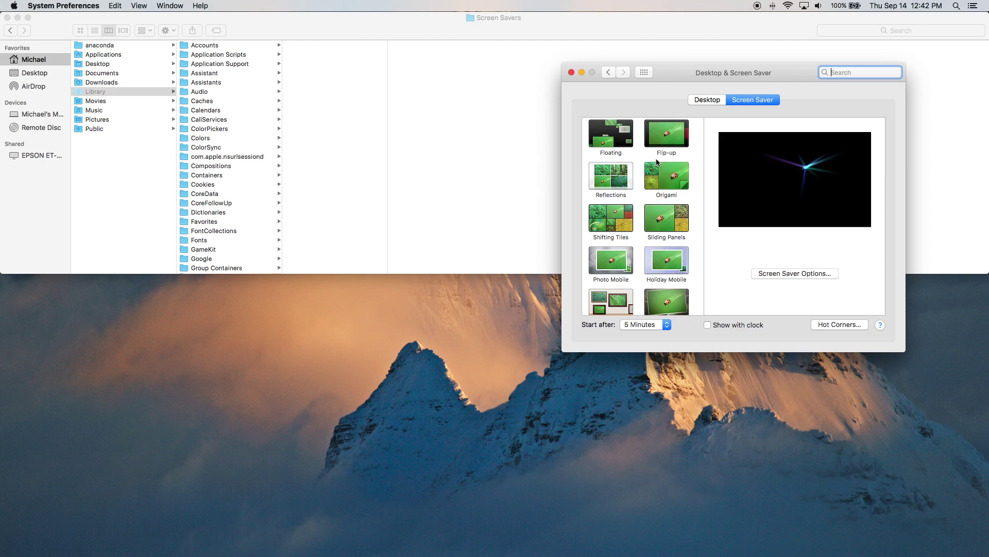
scroll(642, 161, down, 5)
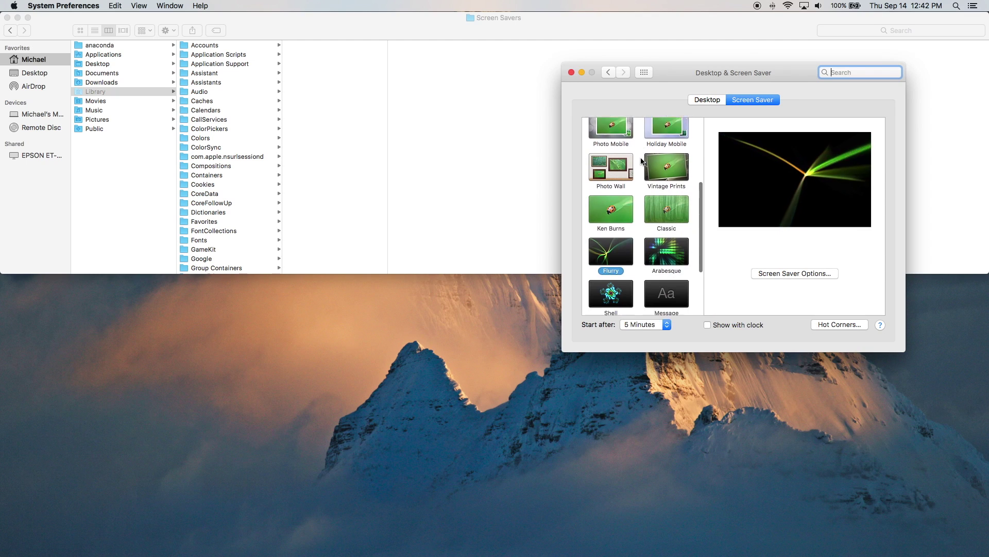
scroll(641, 161, up, 5)
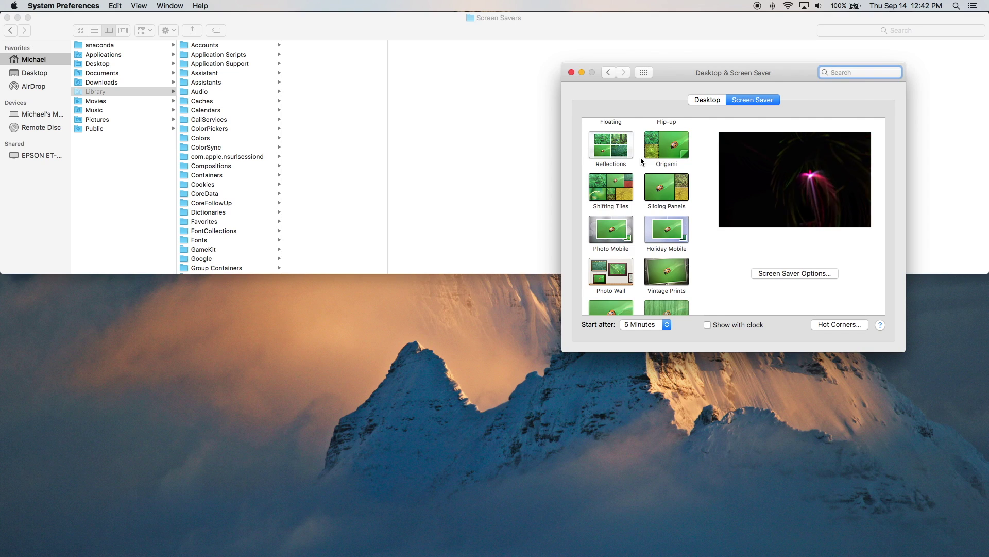
click(129, 161)
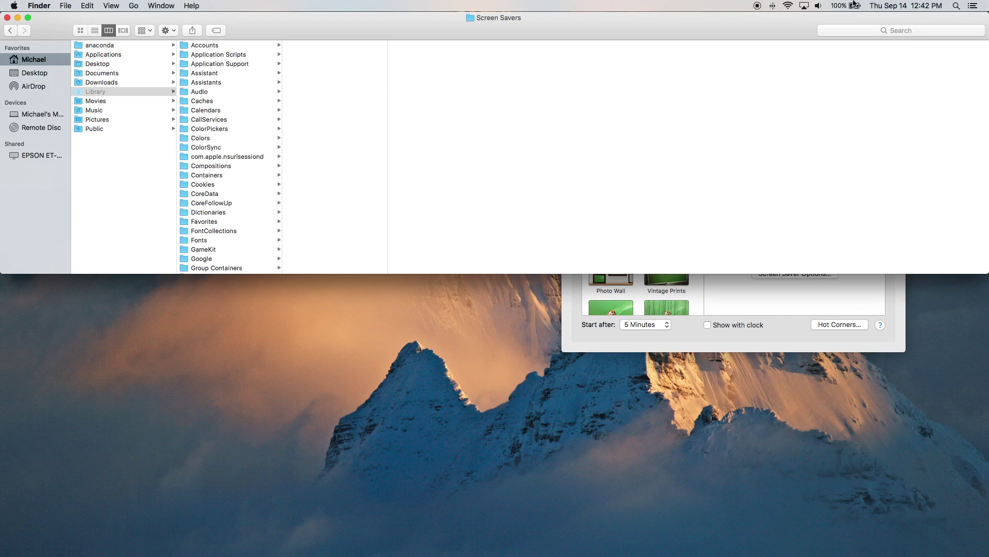
Search 'screen savers', select the system Library's Screen Savers result, and drag preferences lower right
click(903, 32)
text(screen savers)
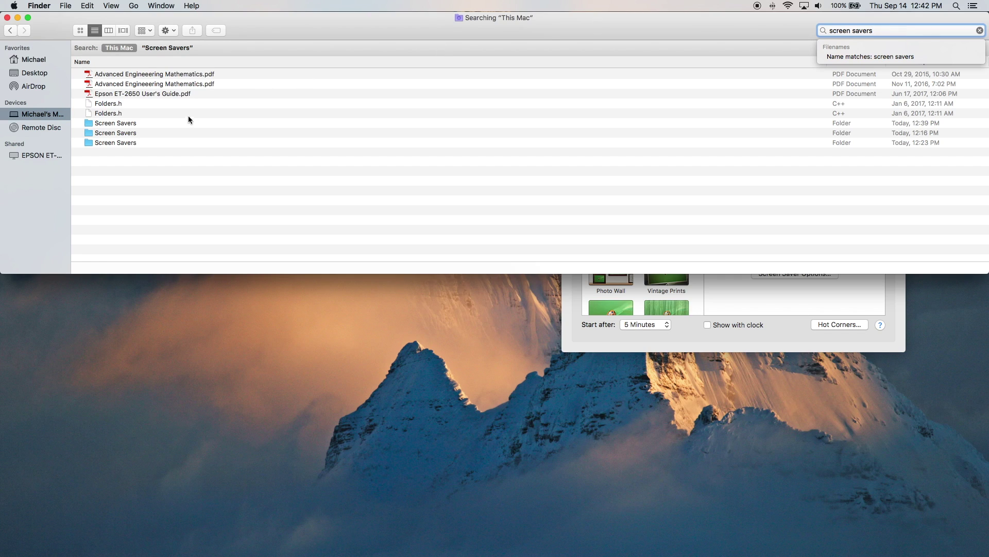
click(185, 122)
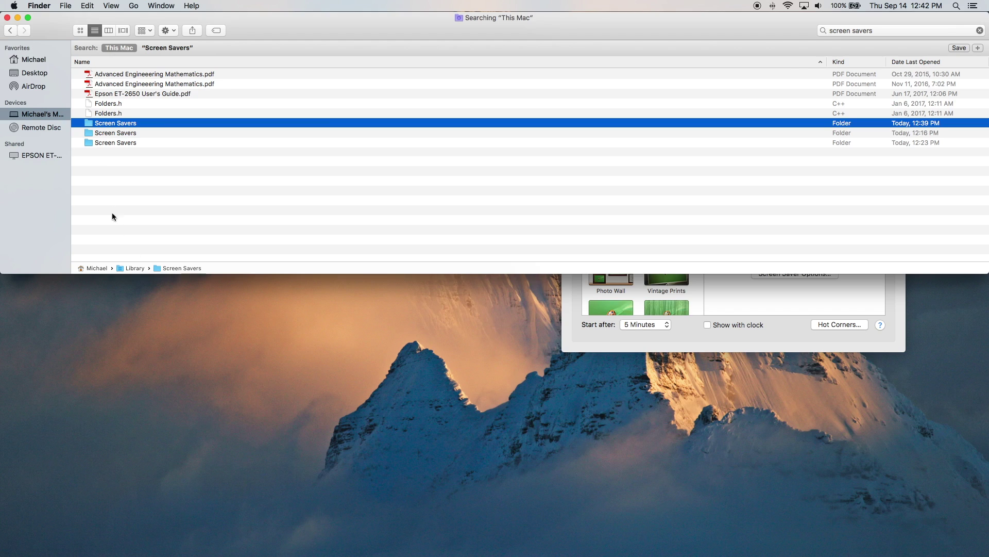
click(121, 133)
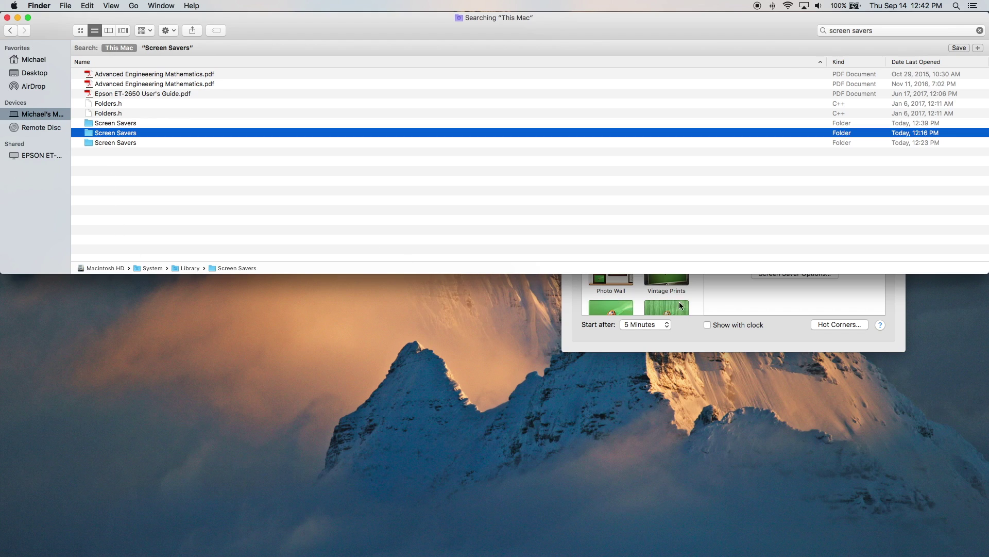
click(687, 322)
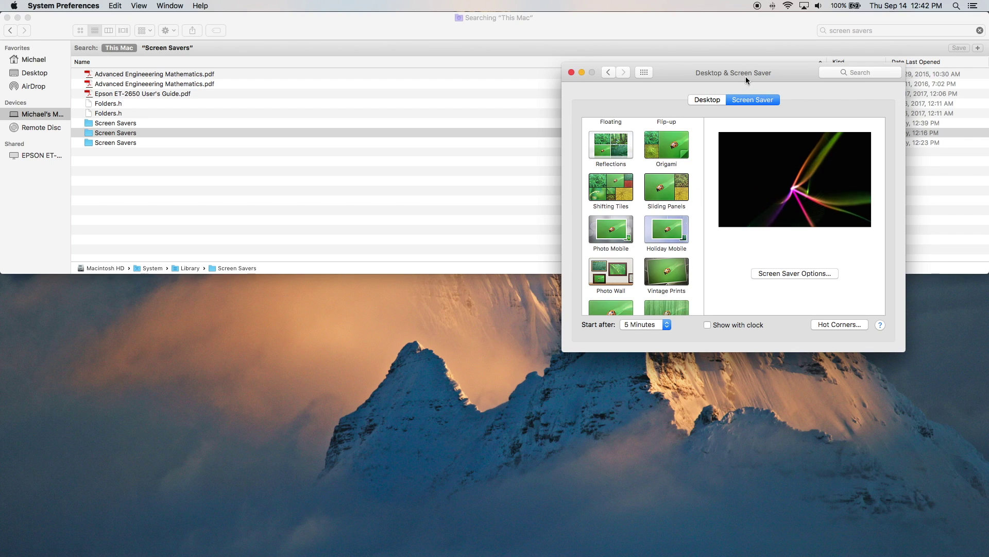
drag(747, 80, 781, 302)
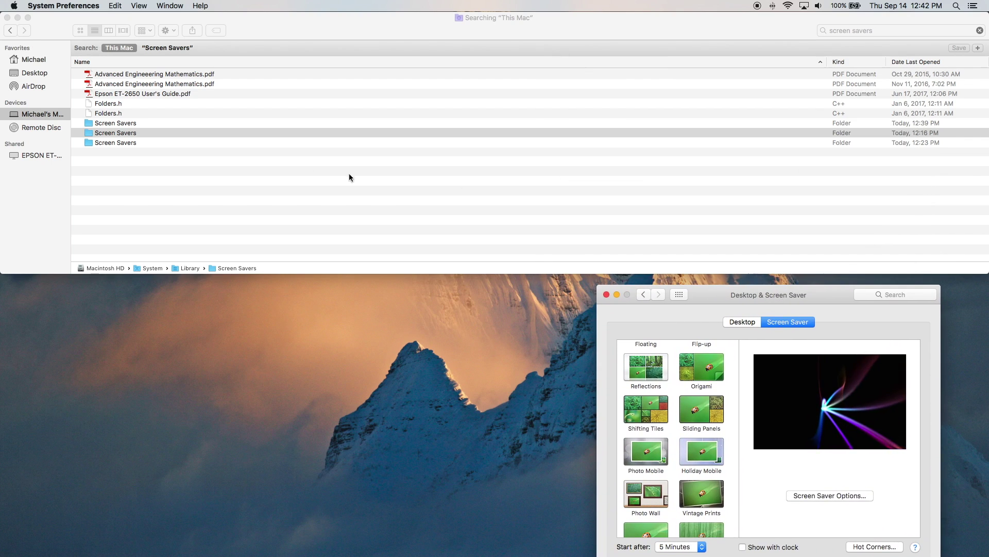
double_click(155, 132)
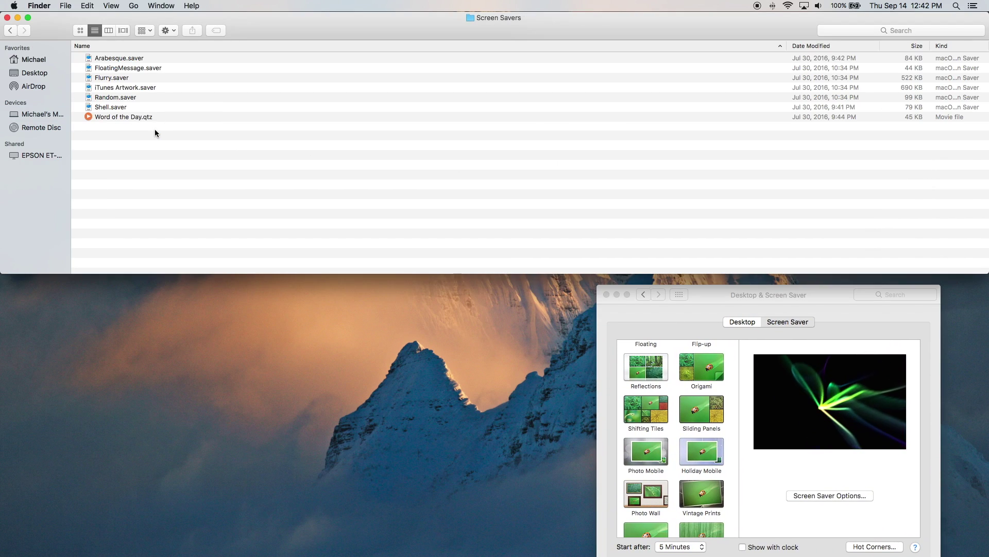
click(110, 31)
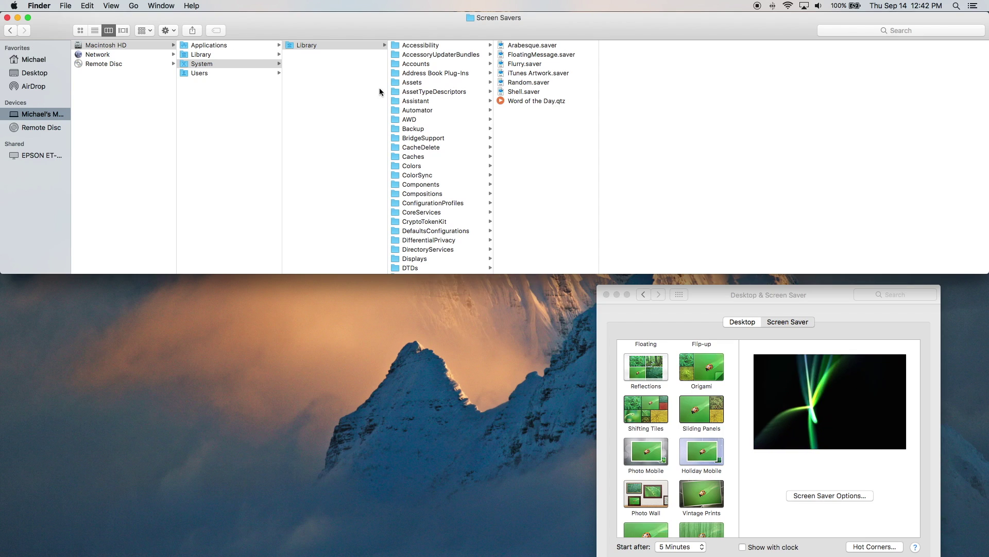
scroll(452, 208, down, 10)
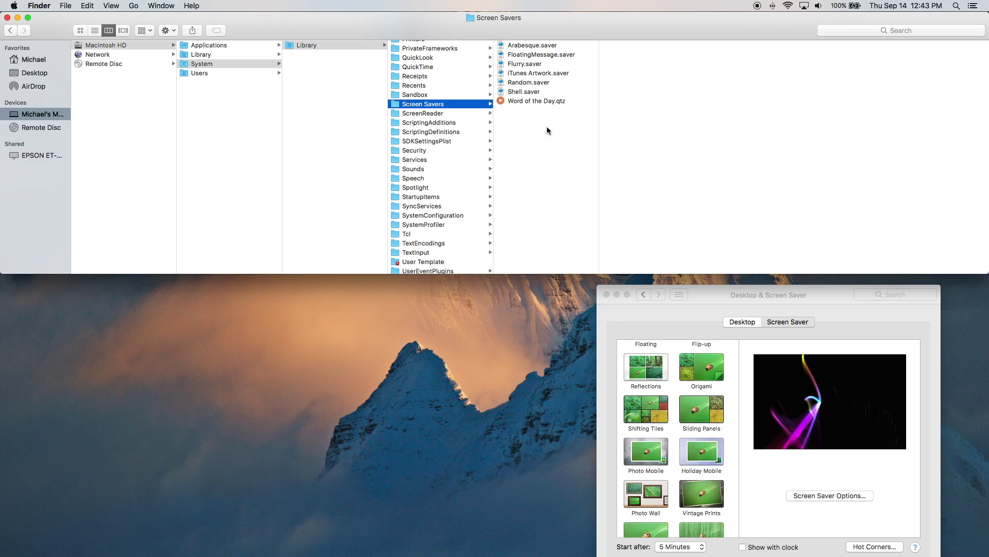
click(9, 30)
click(105, 124)
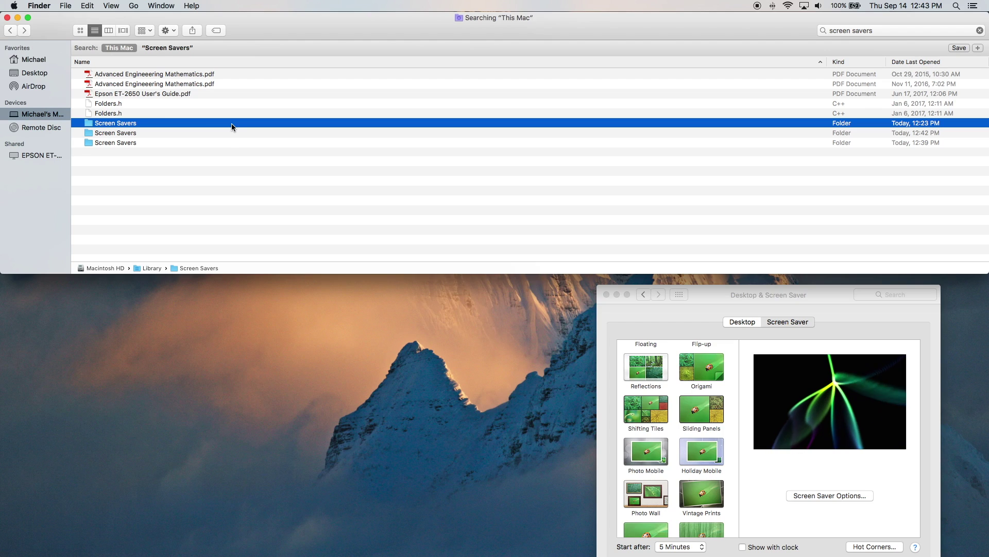
Open the Macintosh HD › Library › Screen Savers result and show it in column view
click(184, 133)
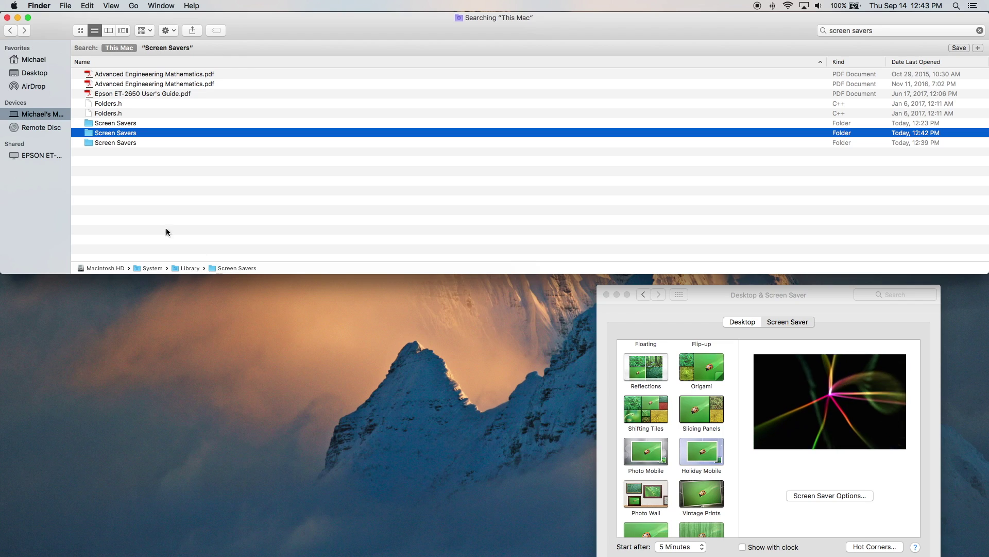
click(118, 123)
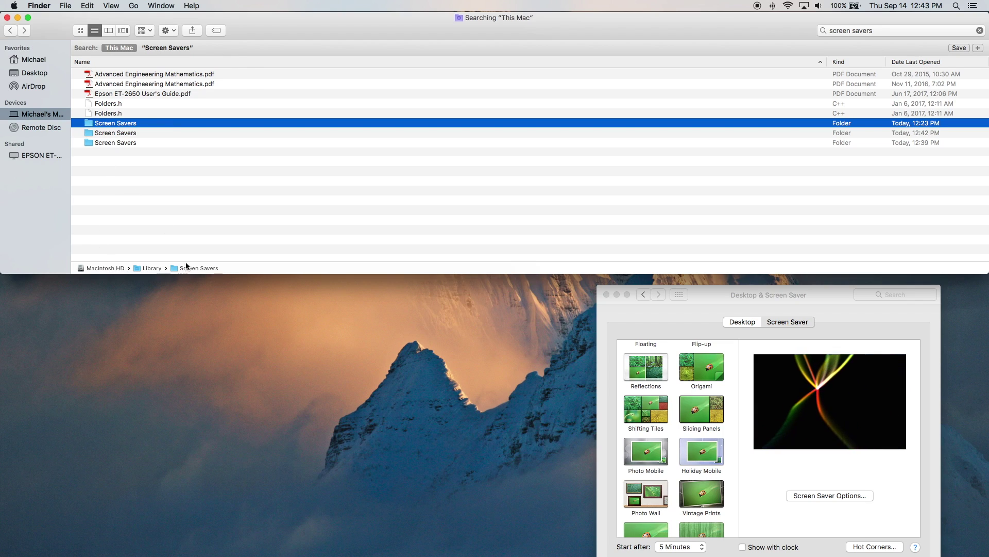
double_click(140, 122)
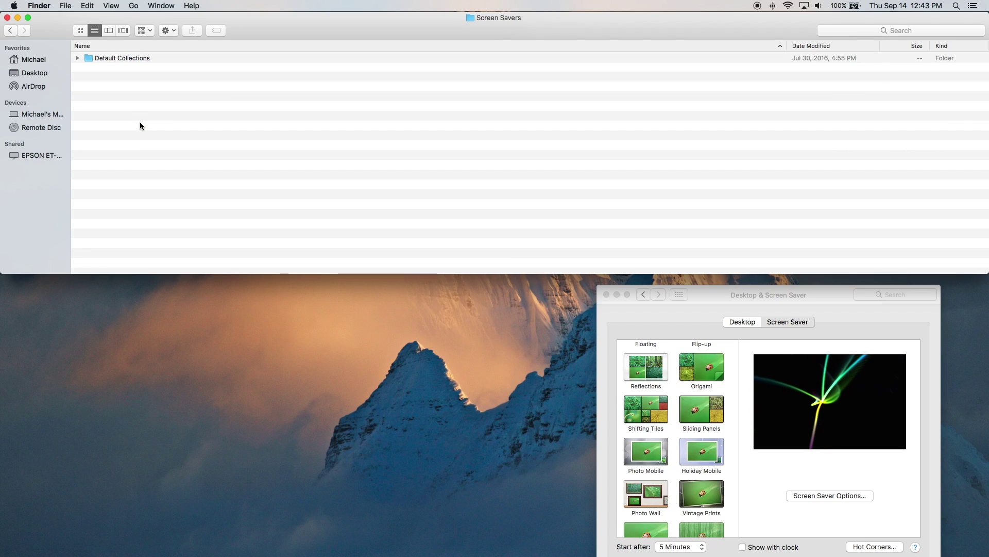
click(108, 30)
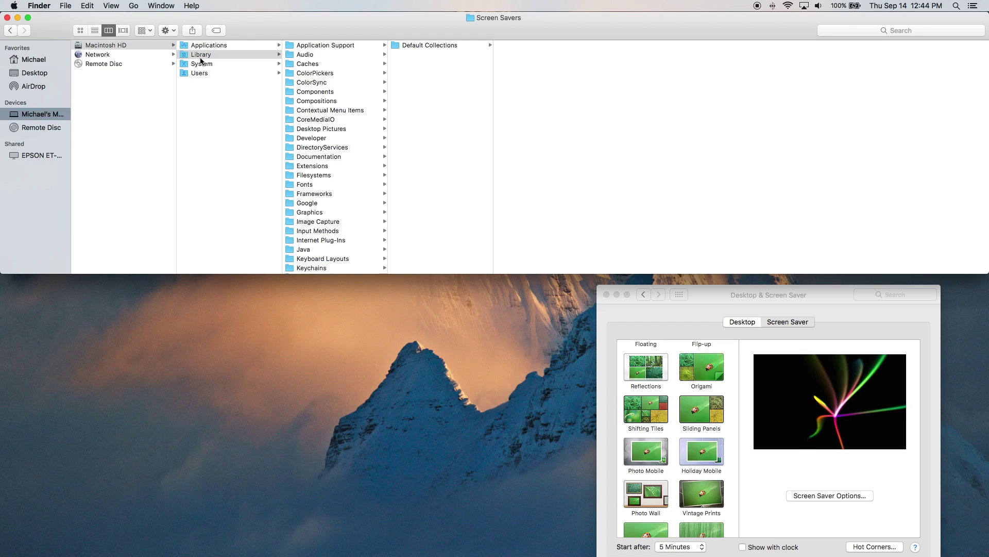
scroll(357, 107, down, 10)
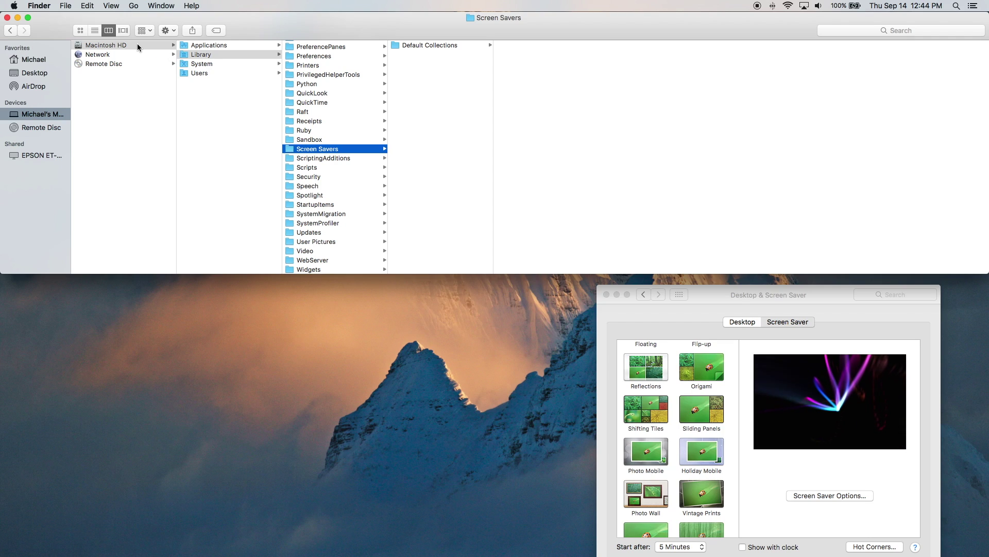
Browse System › Library › Screen Savers to preview the Arabesque.saver file
click(195, 66)
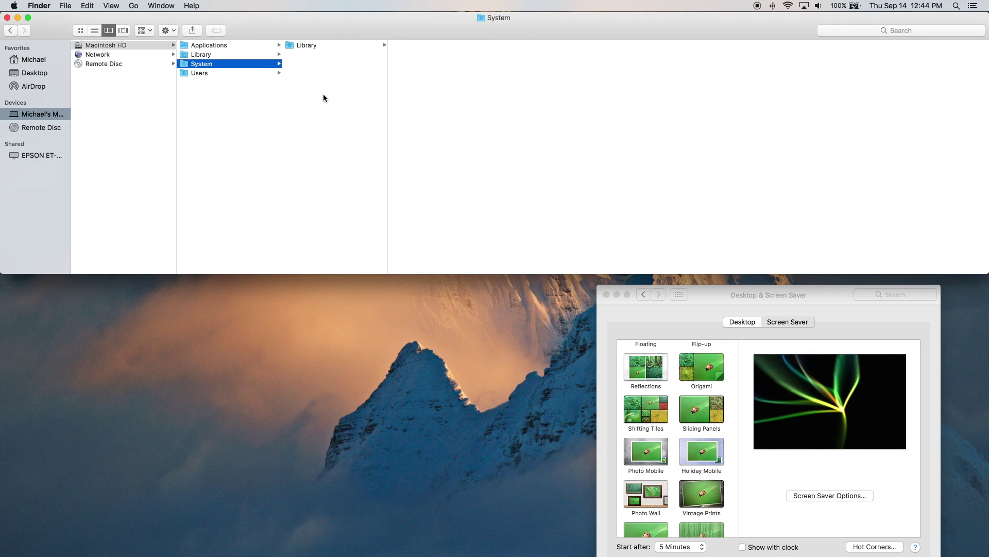
key(Right)
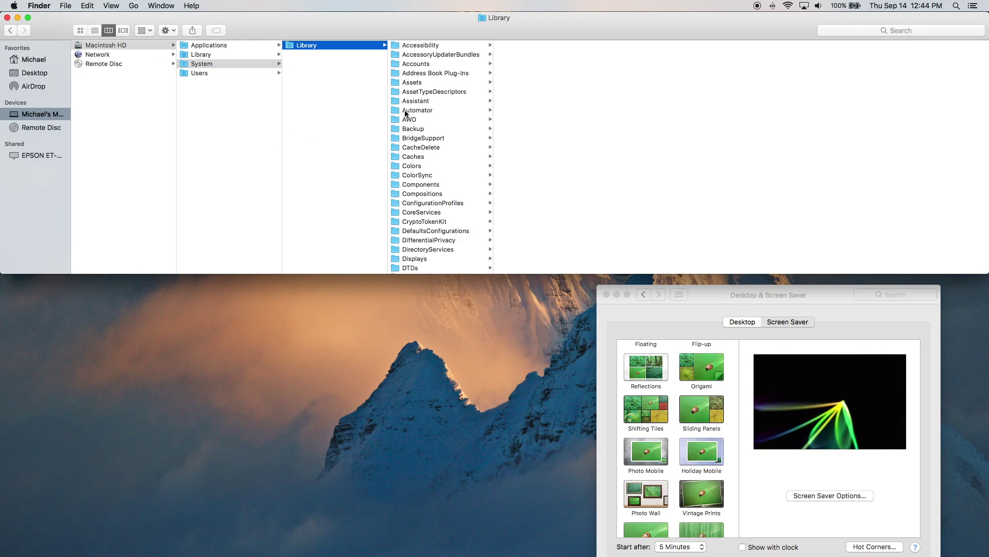
key(Right)
key(s)
key(c)
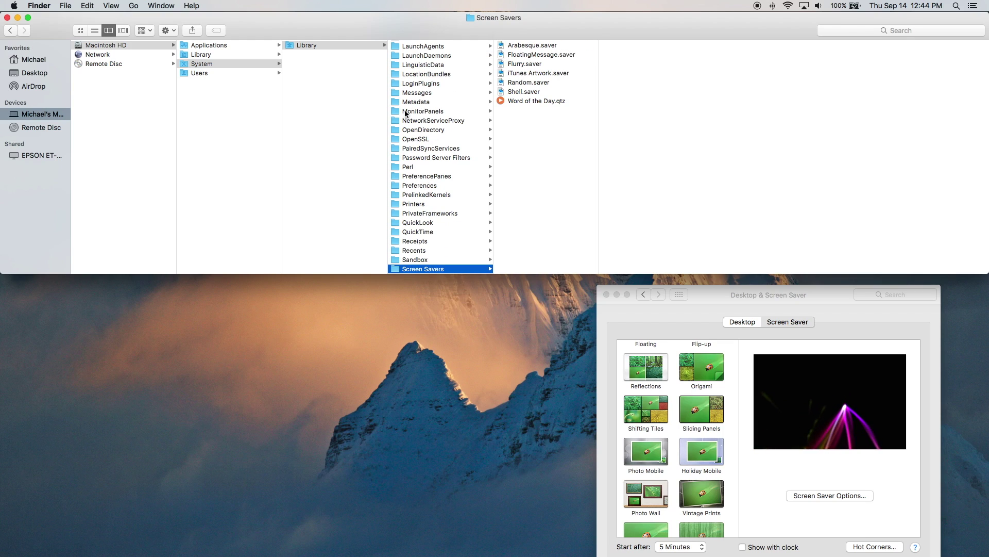
key(Right)
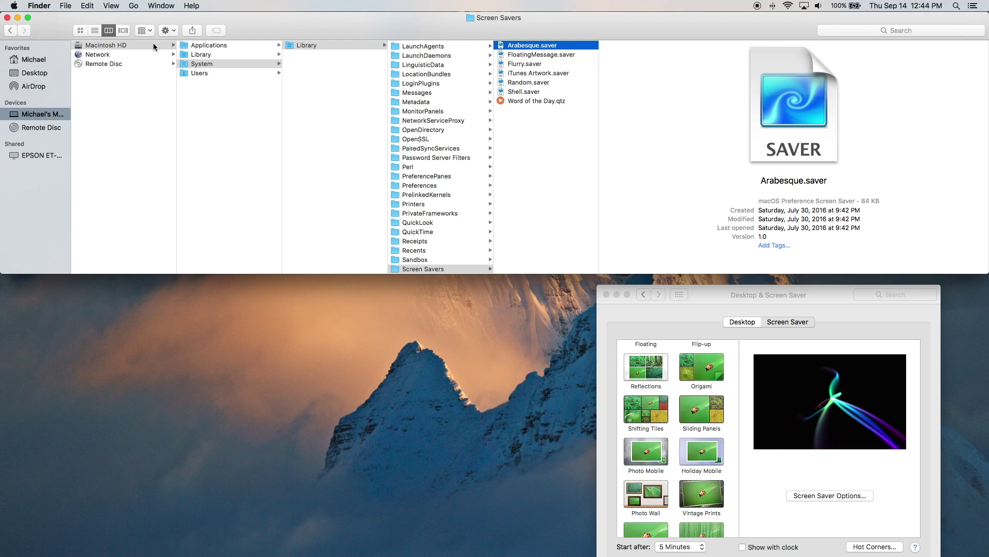
Open the user's home folder inside the Users folder
click(189, 66)
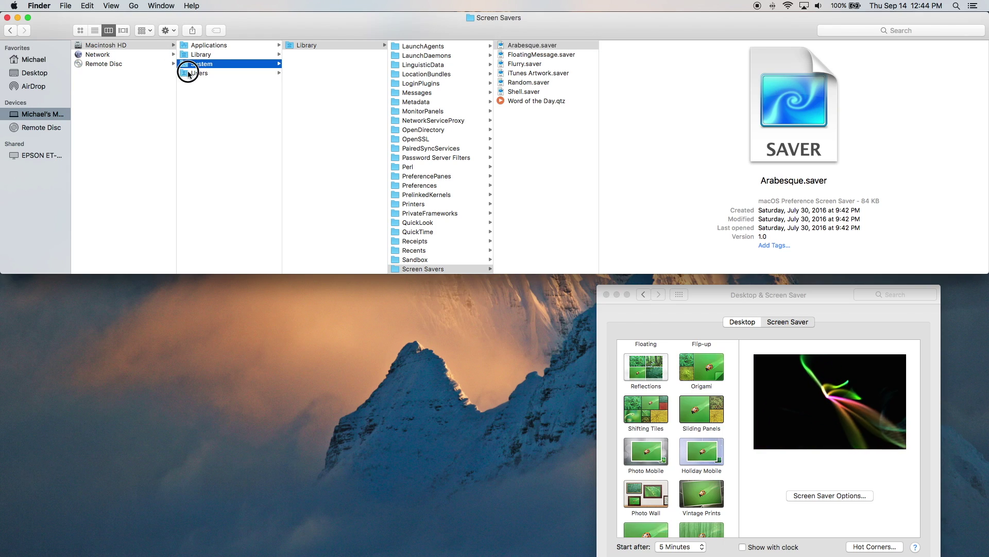
click(188, 73)
click(307, 54)
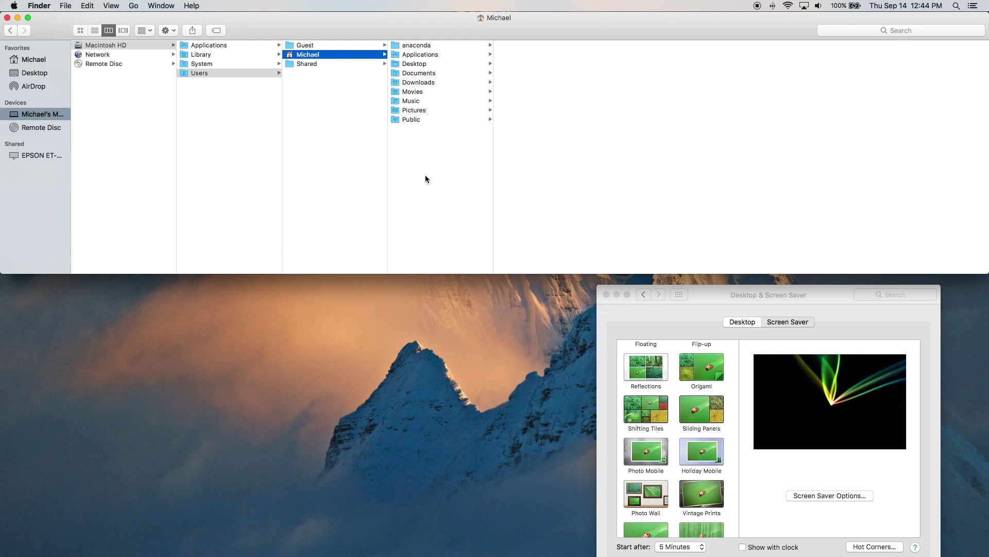
Enter 'screen savers' in the Finder search field to list the three Screen Savers folders
click(935, 30)
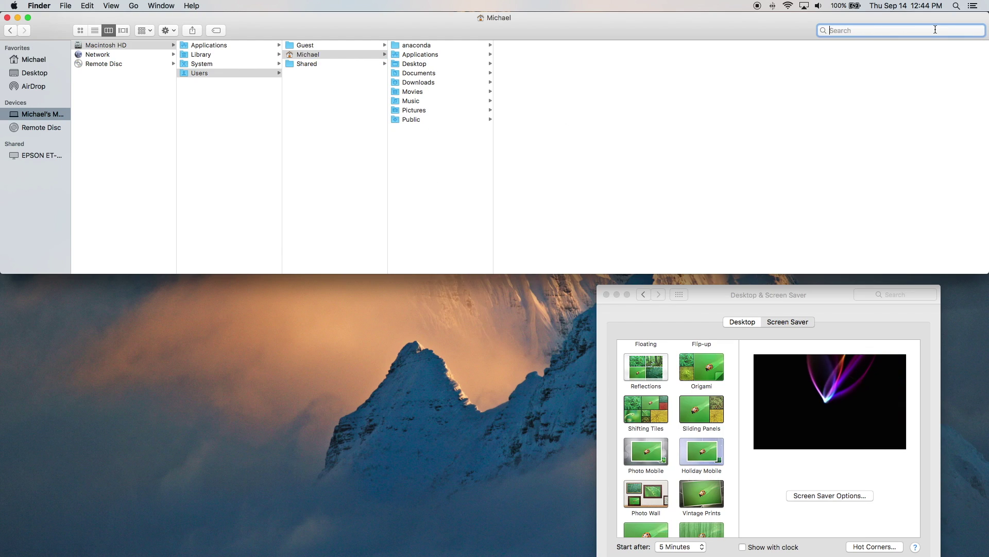
text(screen savers)
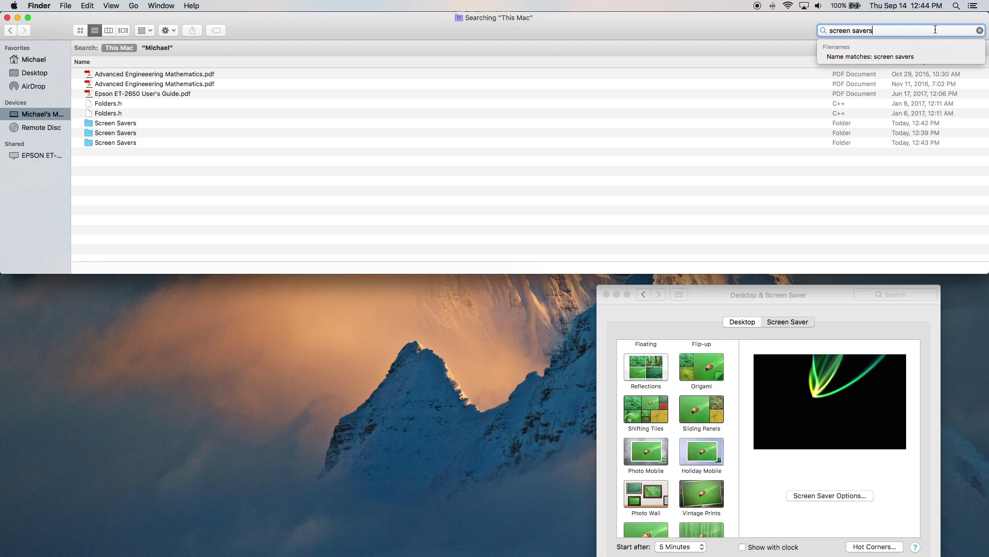